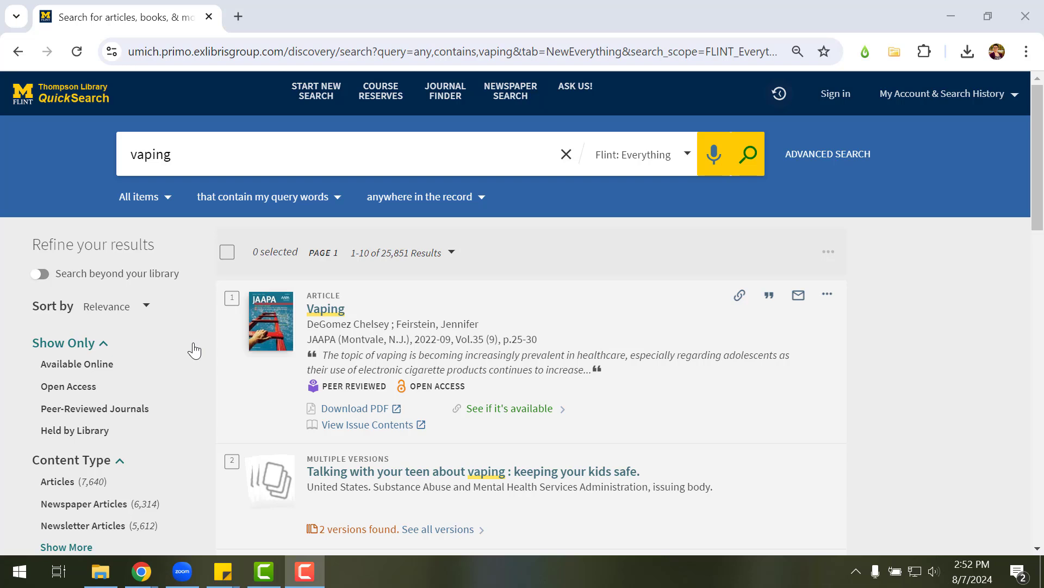
- Expand the Content Type filter for the vaping results to show every available type
mouse_move(187, 361)
scroll(127, 432, "down", 2)
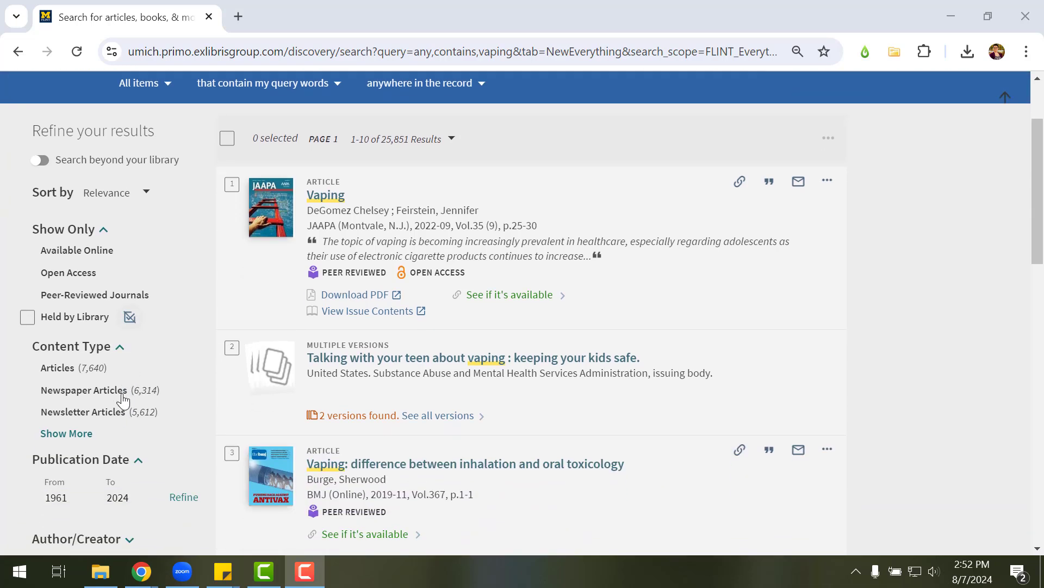
mouse_move(112, 302)
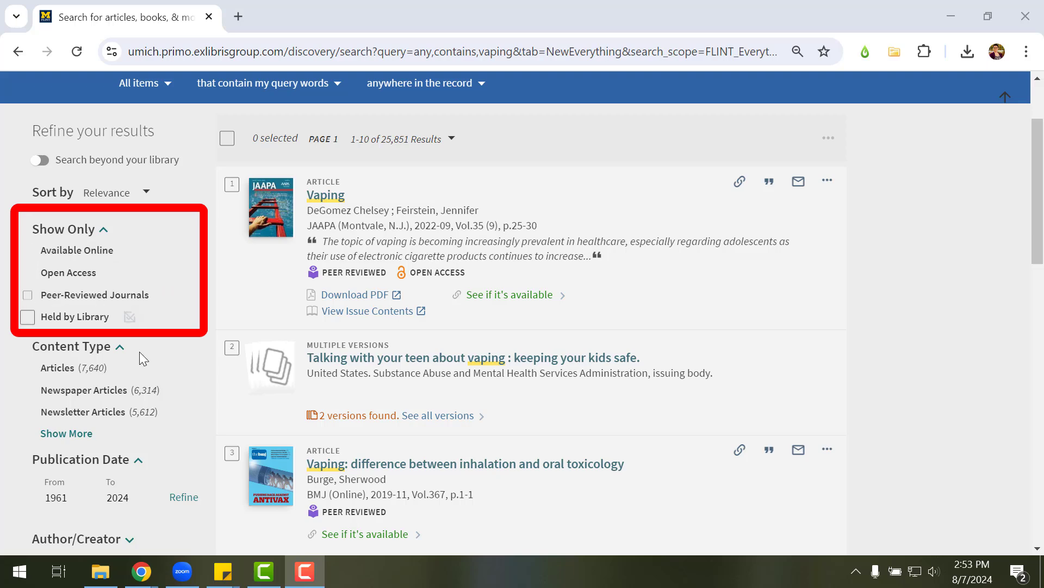
scroll(140, 357, "down", 3)
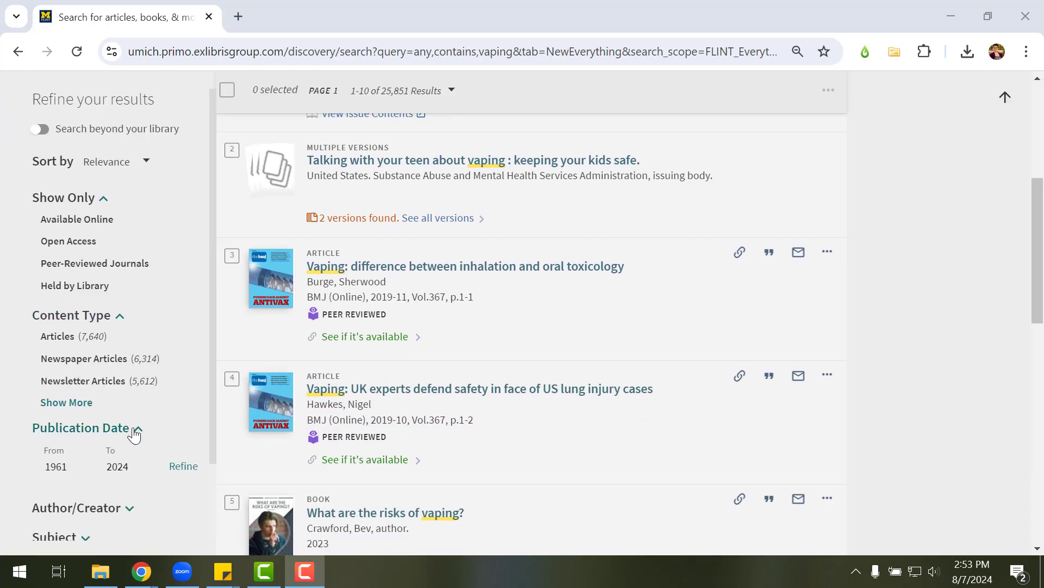
scroll(133, 433, "down", 2)
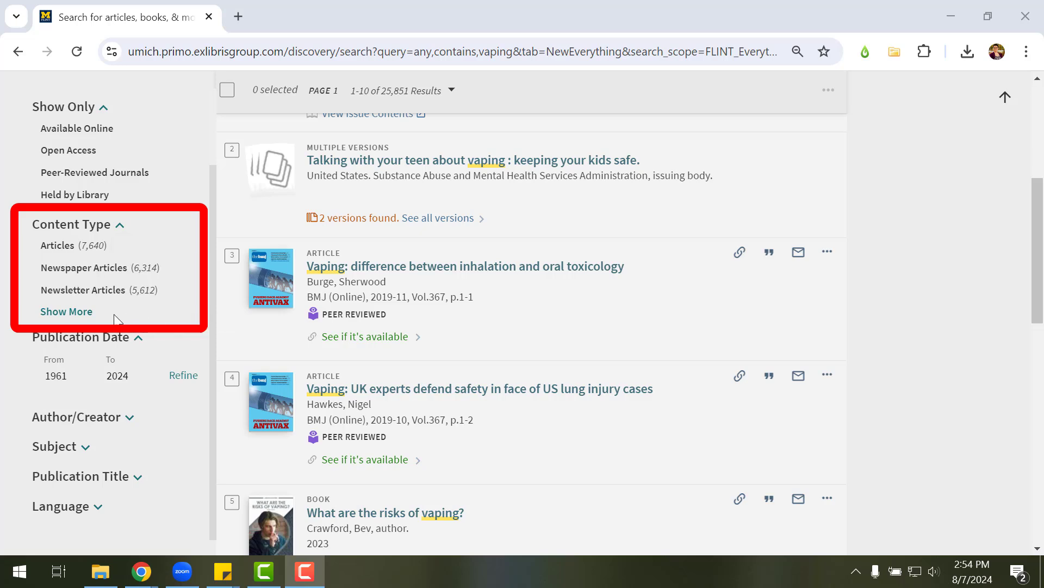
left_click(84, 313)
scroll(84, 315, "down", 2)
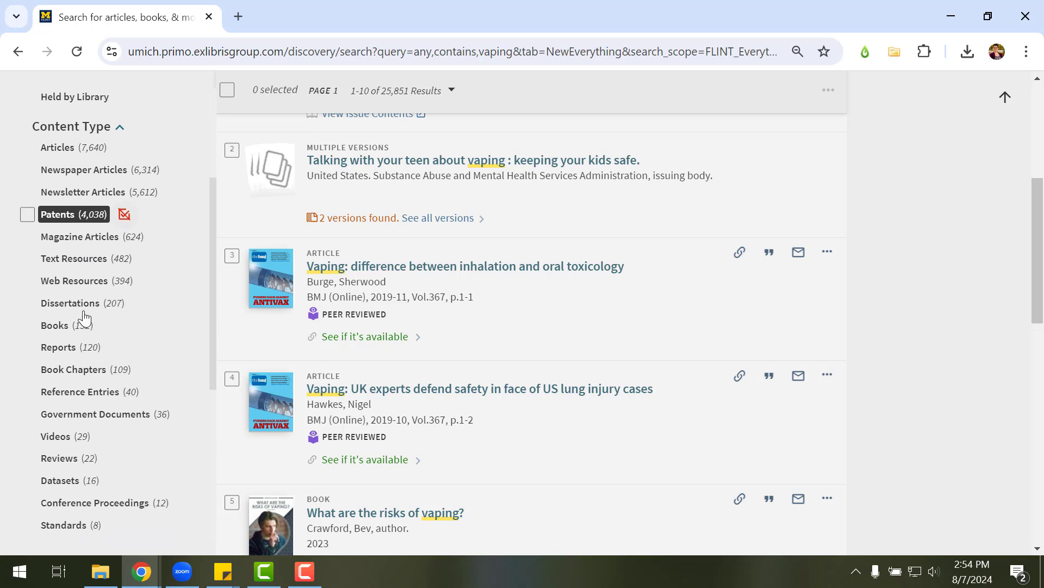
scroll(84, 317, "down", 1)
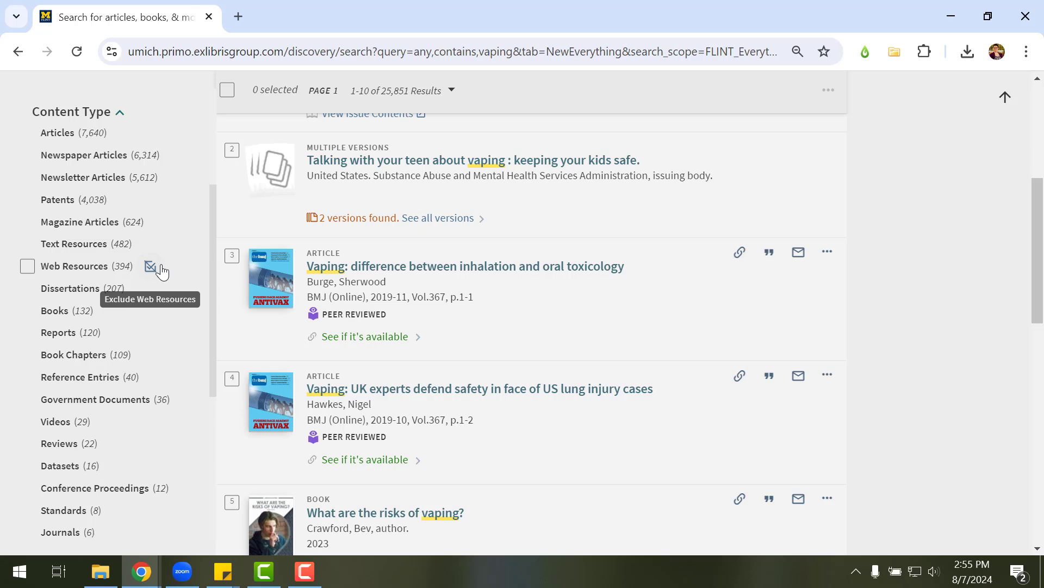
scroll(162, 271, "up", 1)
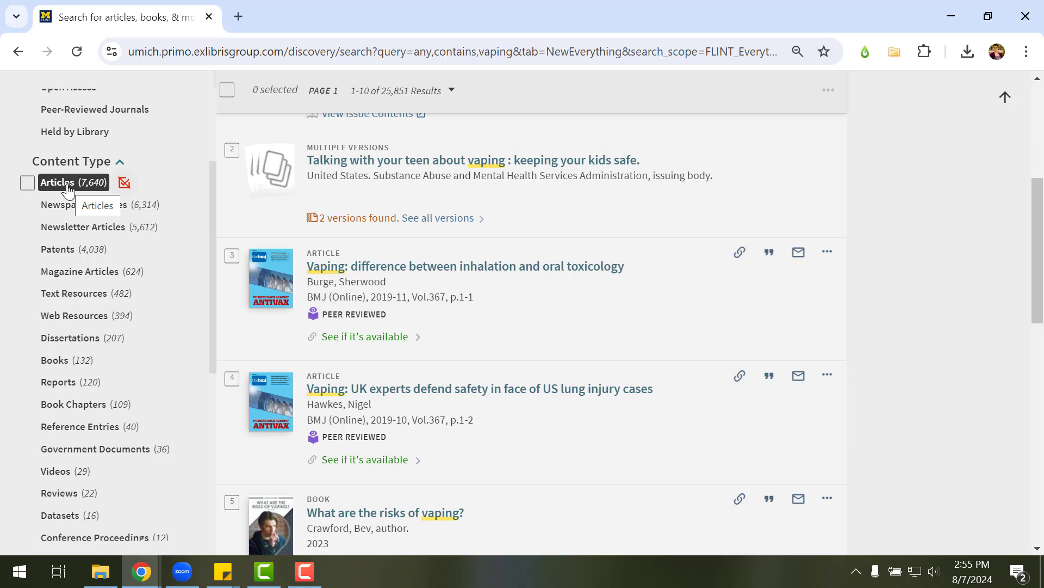
- Filter the results to include Articles and Newsletter Articles and exclude Reviews under Content Type
left_click(31, 181)
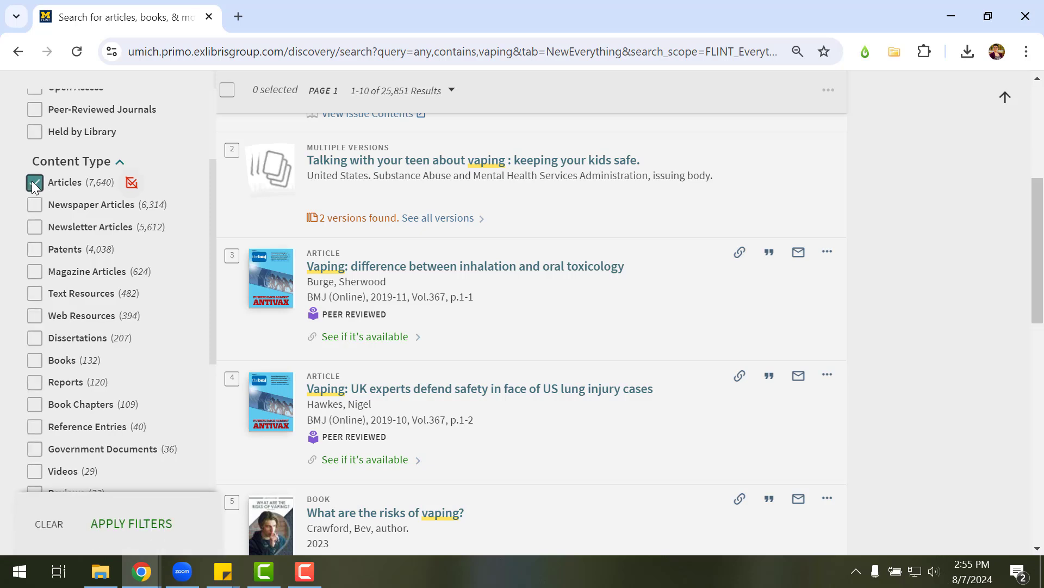
left_click(39, 225)
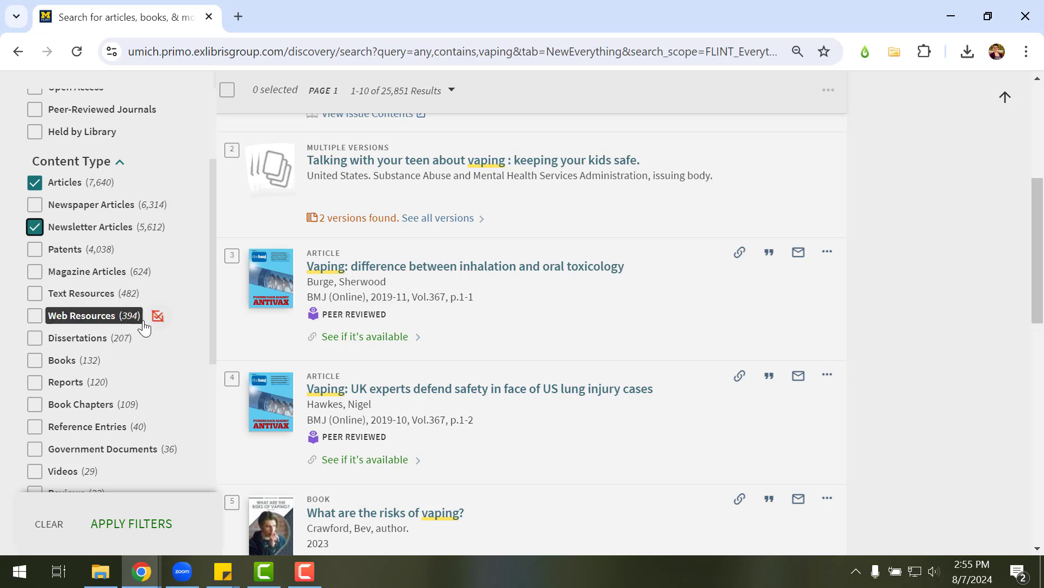
scroll(154, 382, "down", 2)
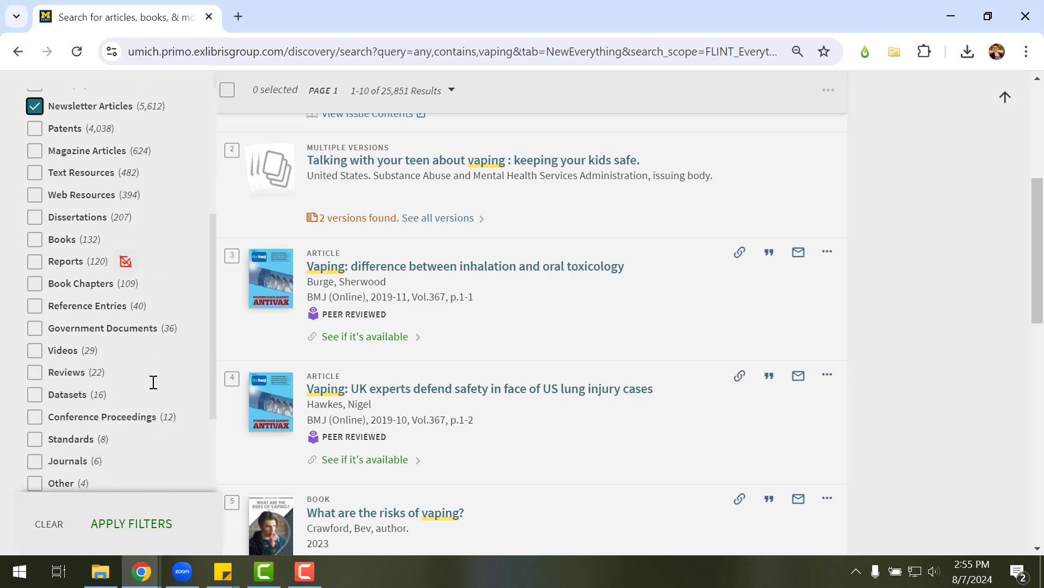
scroll(153, 382, "down", 1)
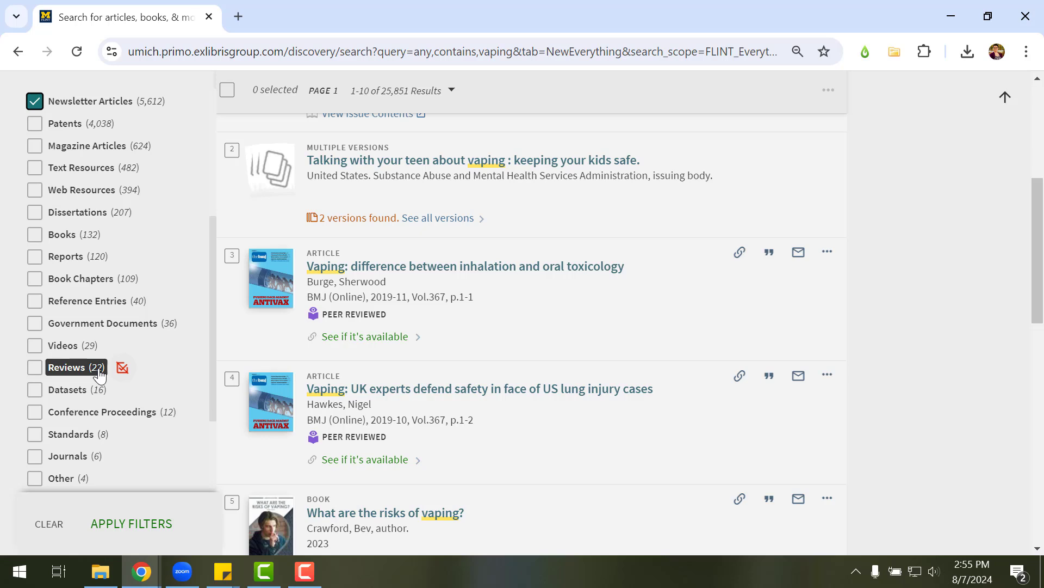
left_click(126, 371)
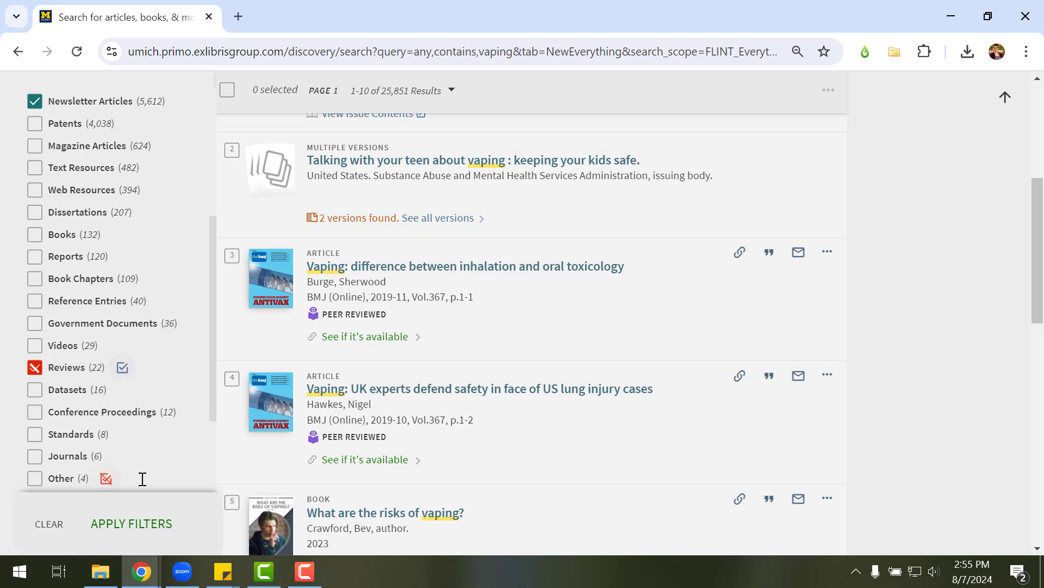
left_click(132, 527)
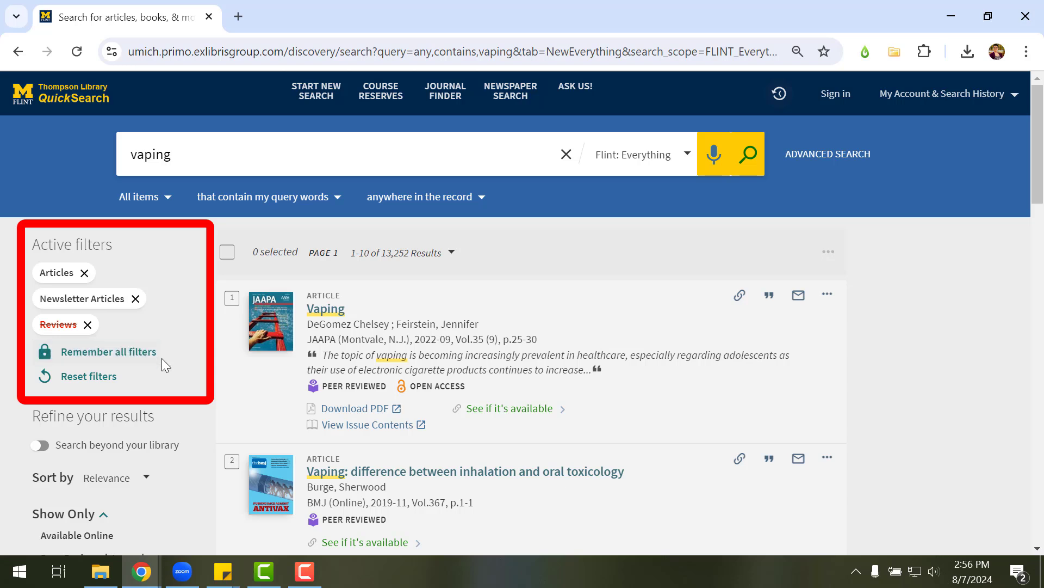
- Make the search remember all active filters for further searches
left_click(130, 354)
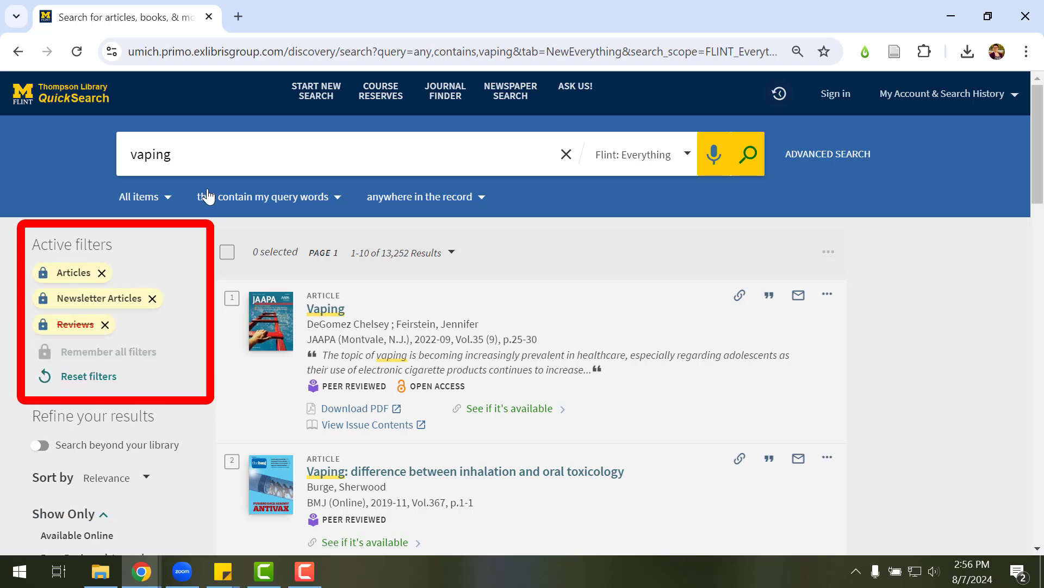
left_click(197, 157)
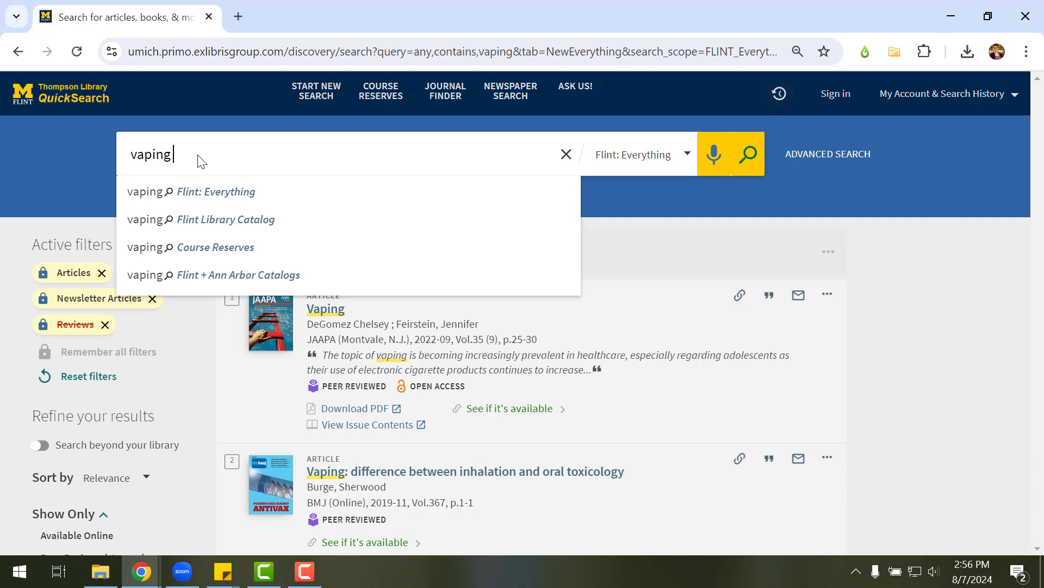
left_click(154, 328)
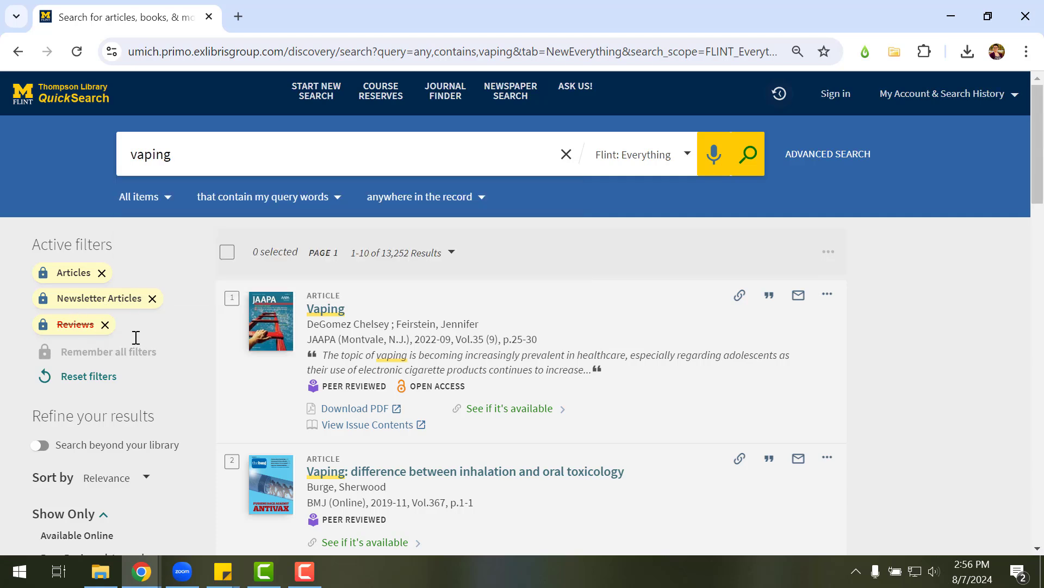
- Expand the Subject filter and look through its list of subject terms
scroll(174, 411, "down", 3)
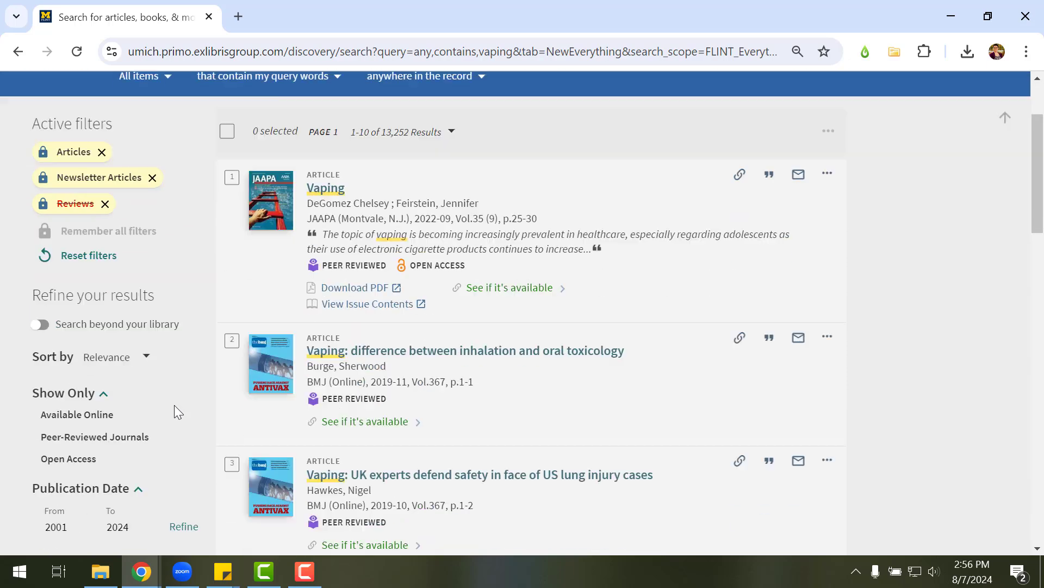
scroll(174, 405, "down", 4)
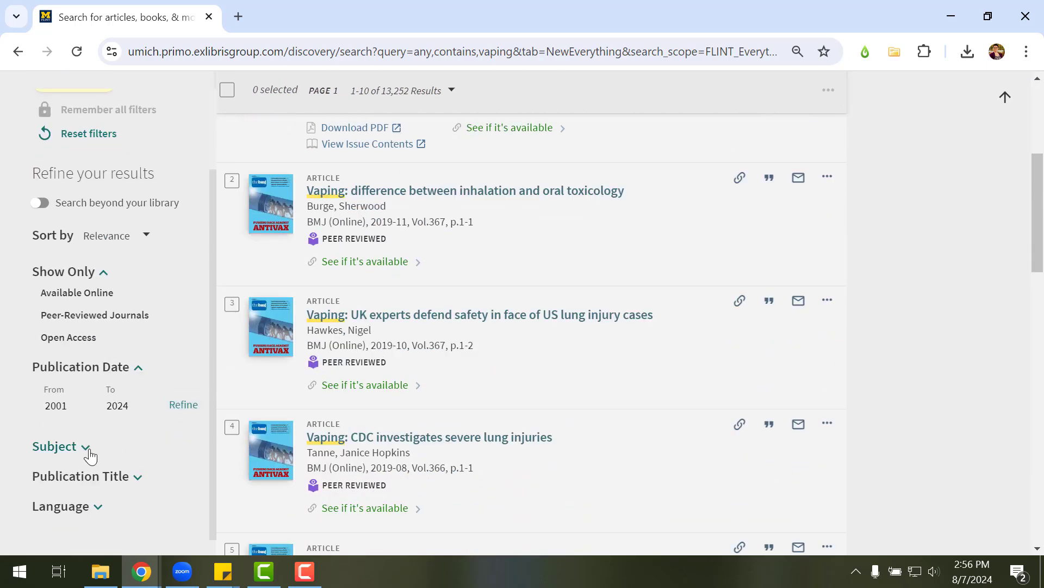
left_click(86, 449)
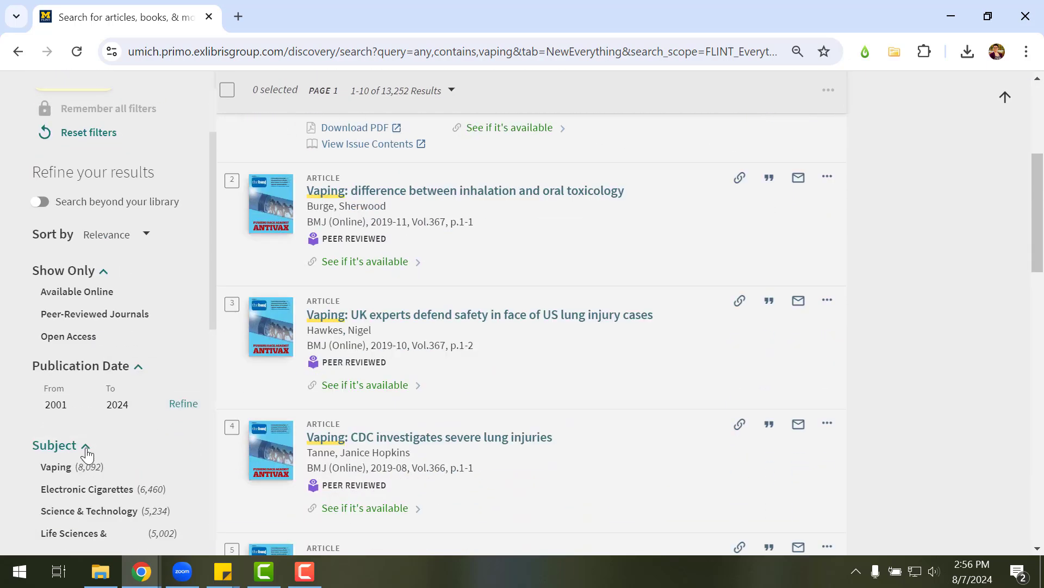
scroll(87, 454, "down", 2)
scroll(87, 454, "down", 4)
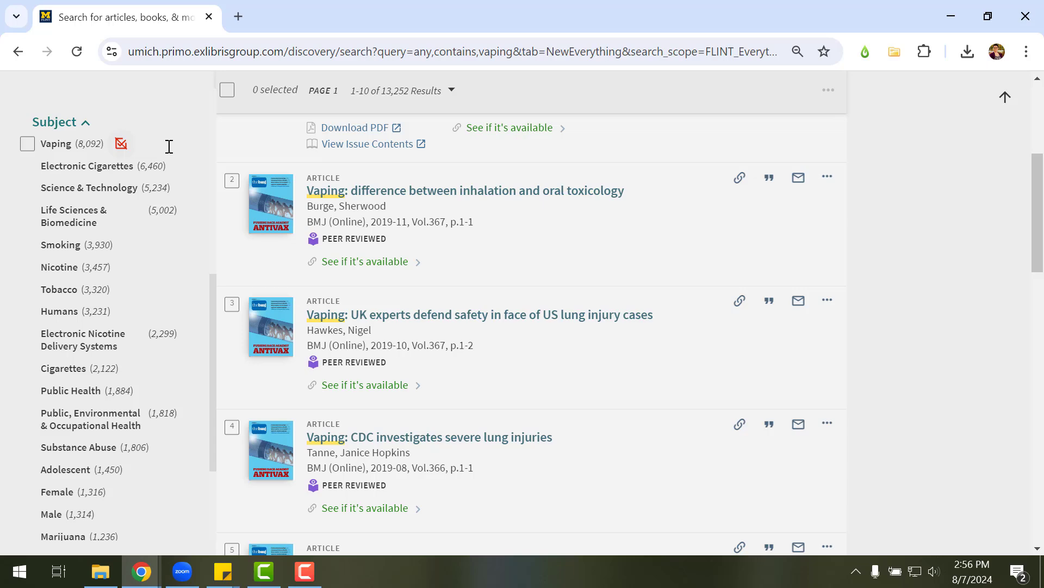
- Open the article record on differences in norms towards nicotine vaping products, examine its subject terms, and close the record
scroll(366, 263, "down", 10)
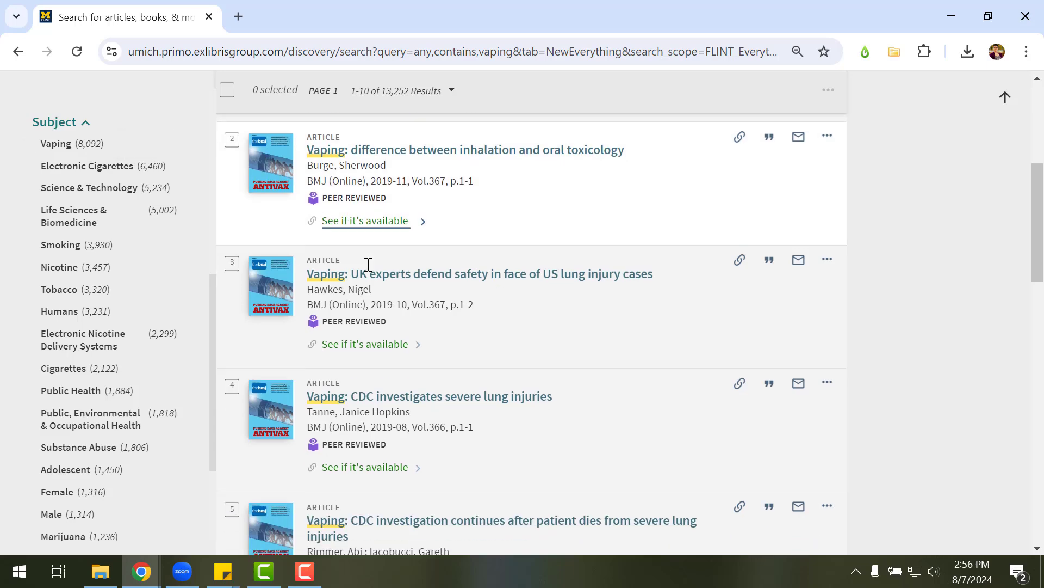
scroll(369, 264, "down", 2)
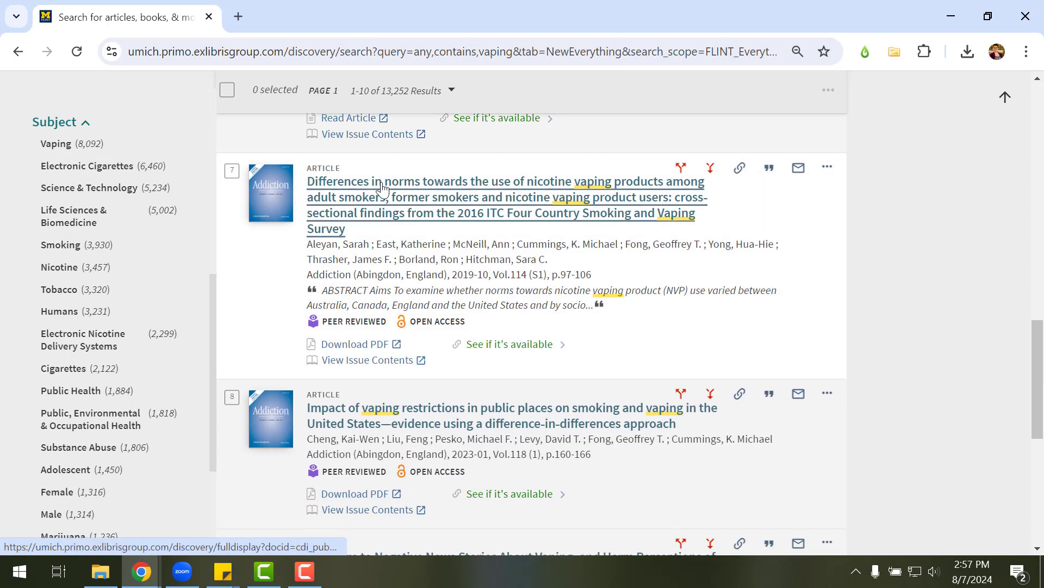
left_click(382, 194)
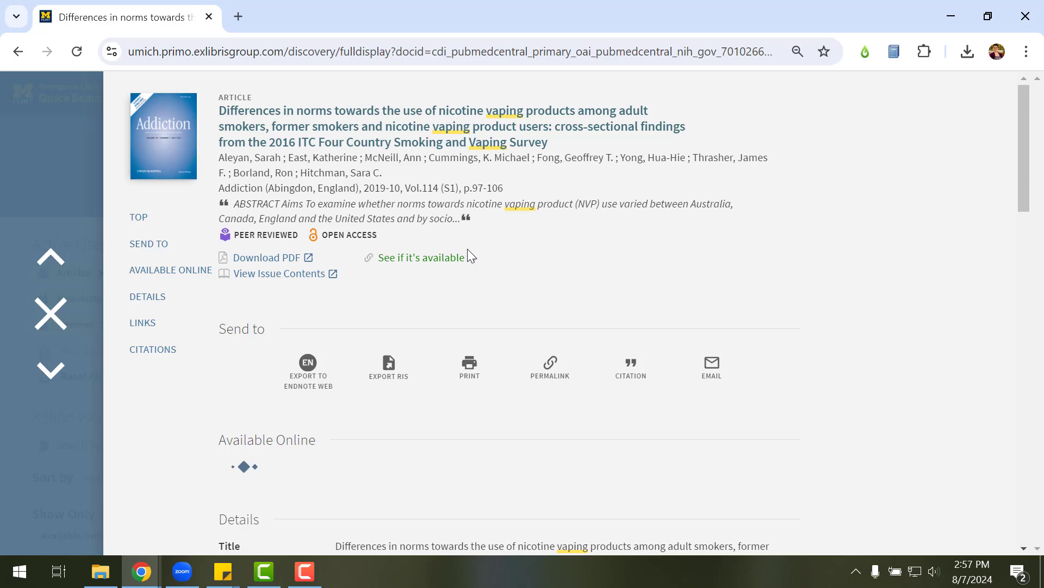
scroll(470, 255, "down", 15)
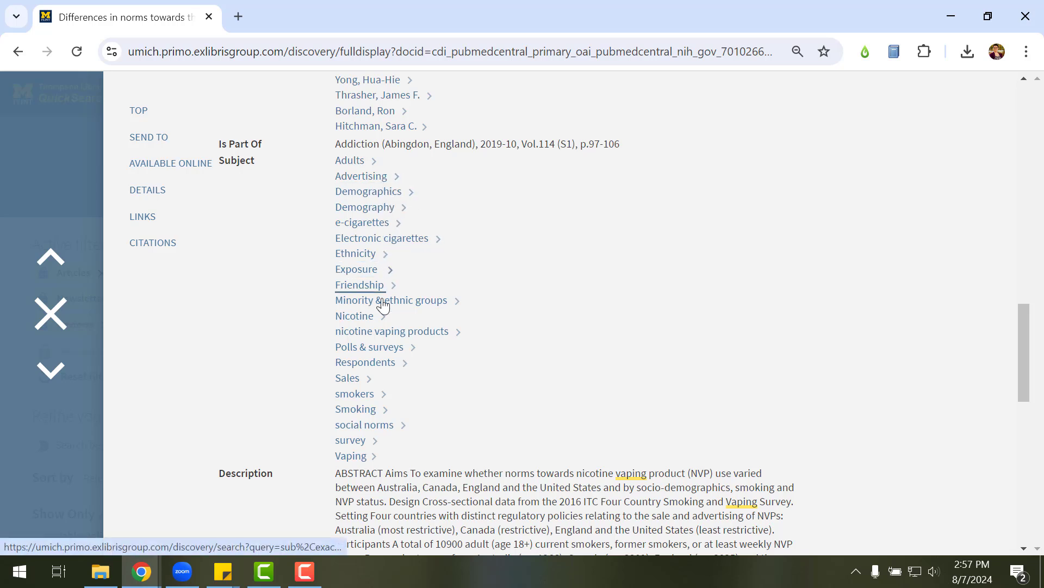
left_click(54, 320)
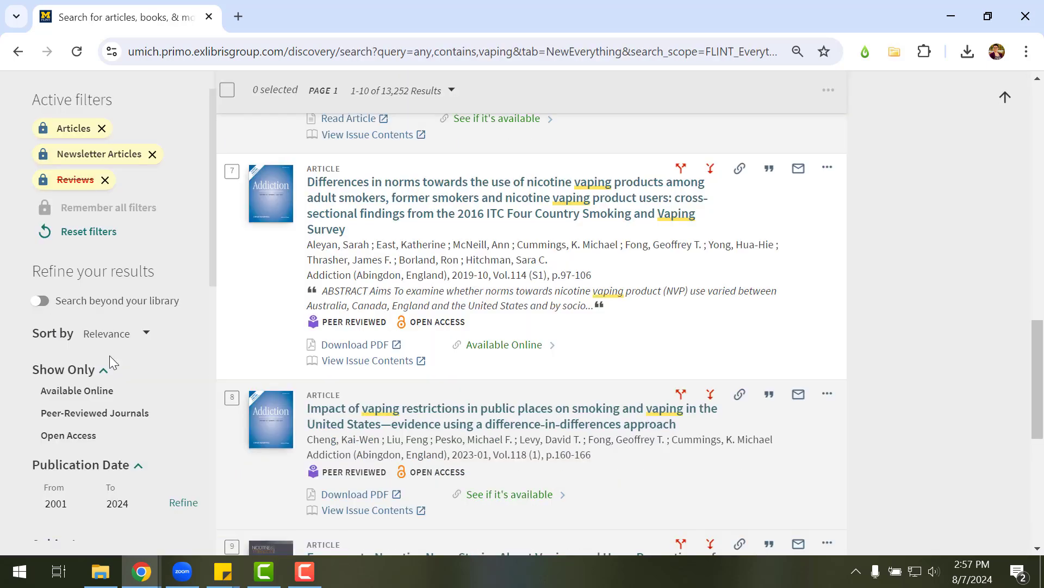
- Filter the results by the subjects Vaping, Electronic Nicotine Delivery Systems and Electronic Cigarettes
scroll(110, 356, "down", 8)
scroll(110, 361, "down", 1)
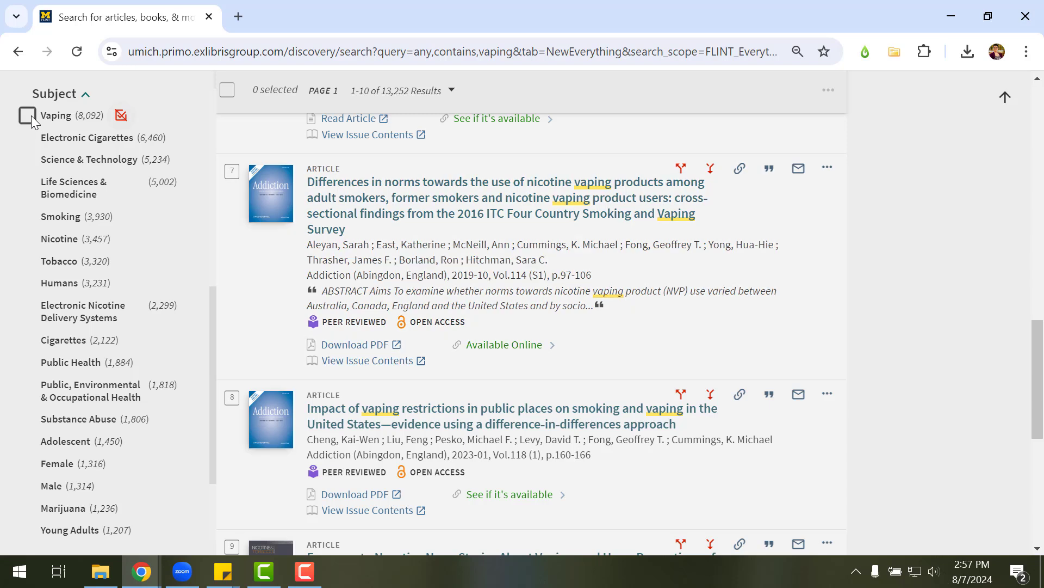
left_click(31, 115)
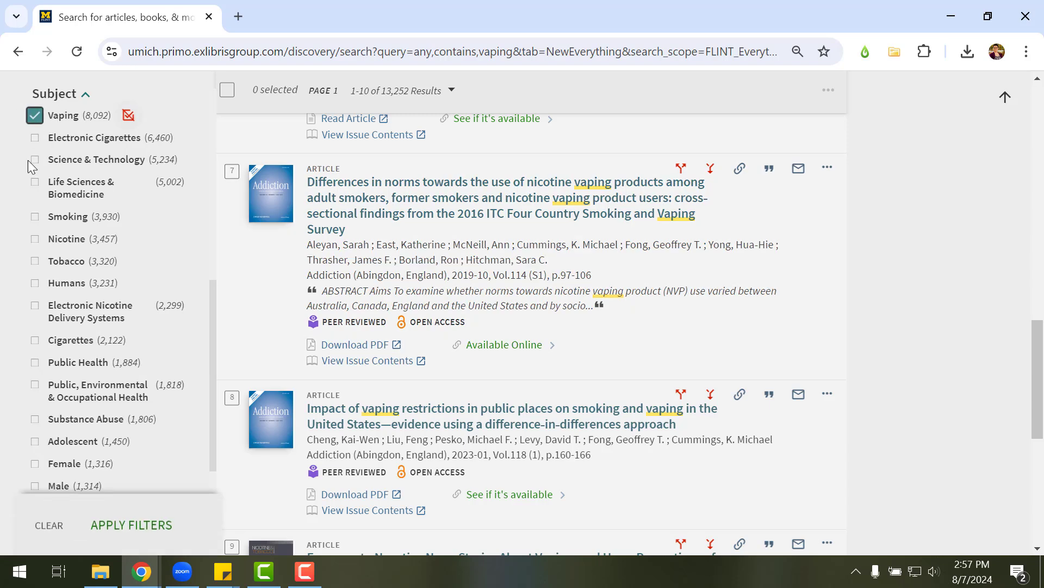
left_click(30, 314)
scroll(31, 315, "down", 3)
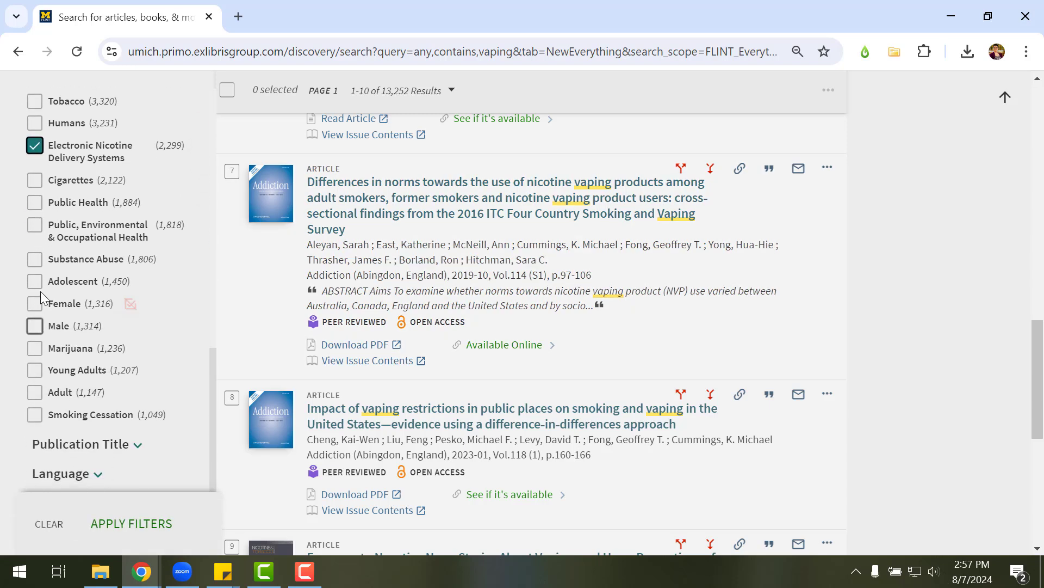
scroll(40, 364, "up", 2)
scroll(40, 365, "up", 1)
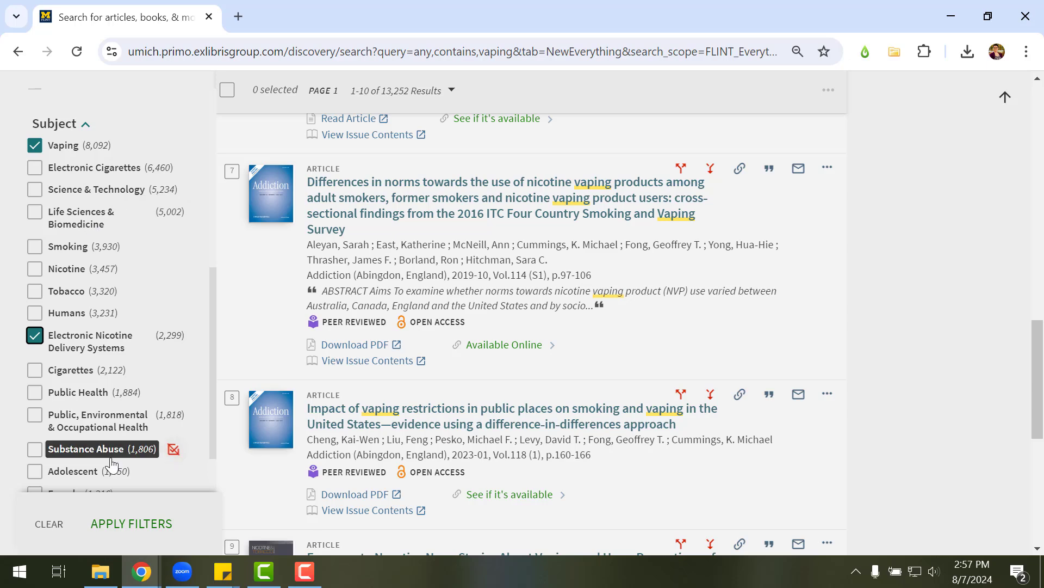
left_click(34, 168)
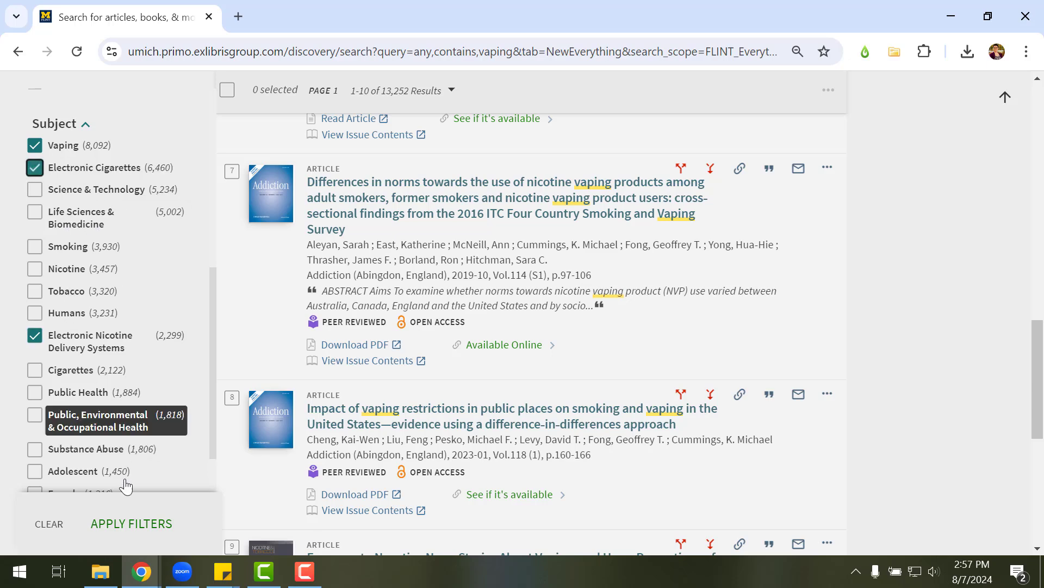
left_click(128, 528)
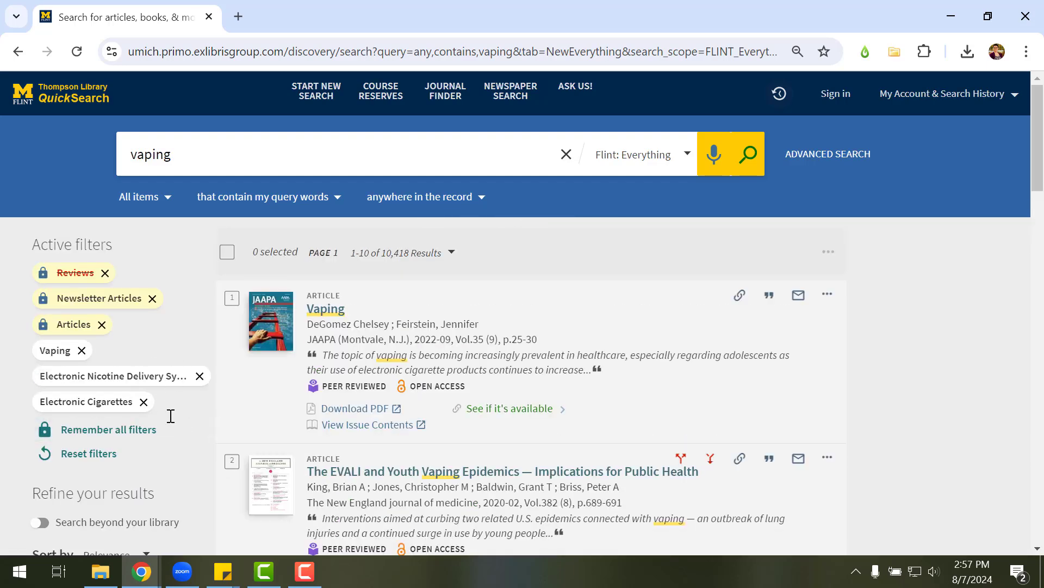
- Examine the remaining Subject terms for the filtered results and collapse the Subject filter again
scroll(170, 416, "down", 6)
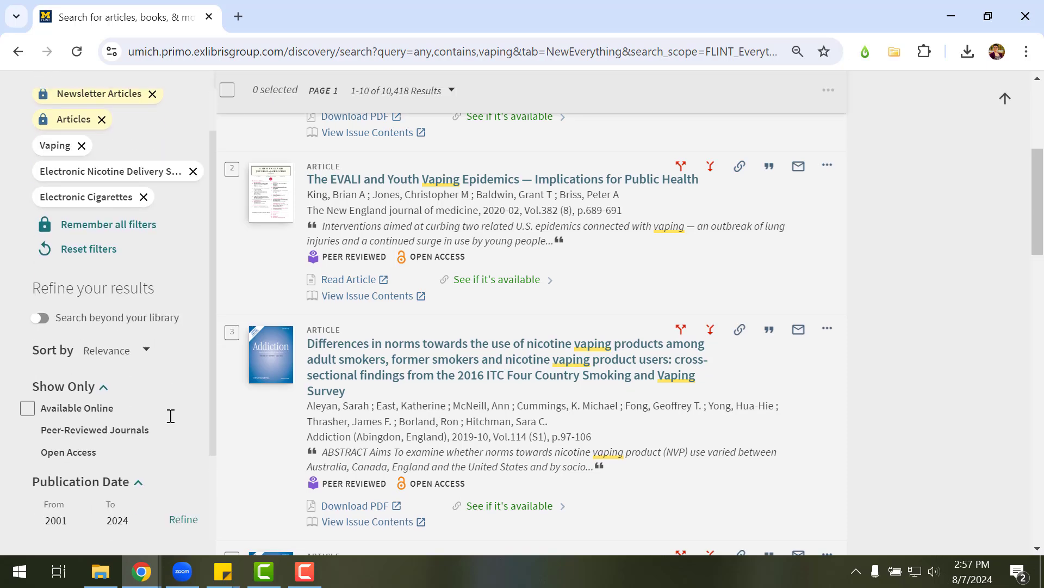
left_click(77, 447)
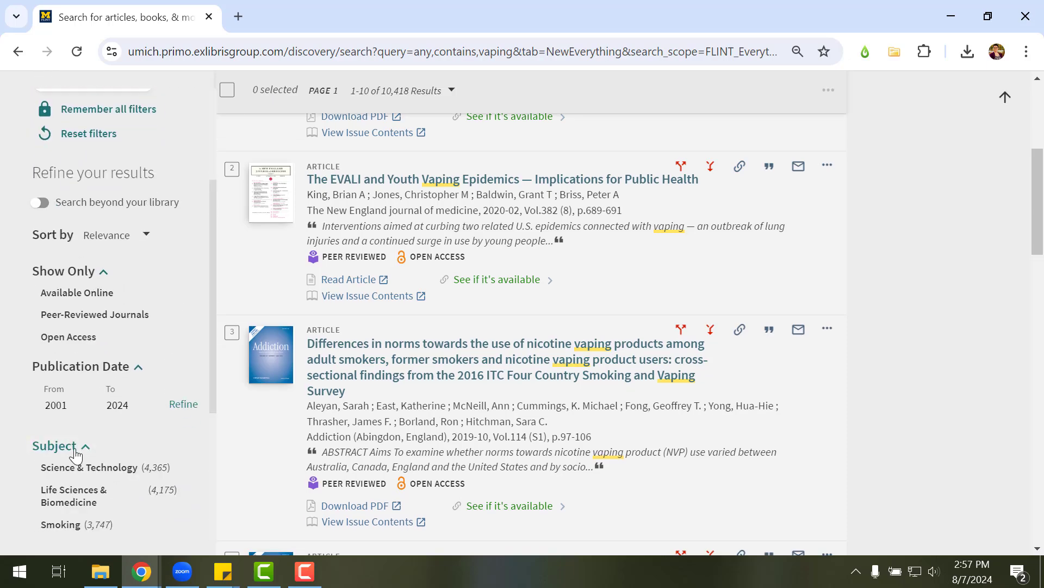
scroll(80, 446, "down", 5)
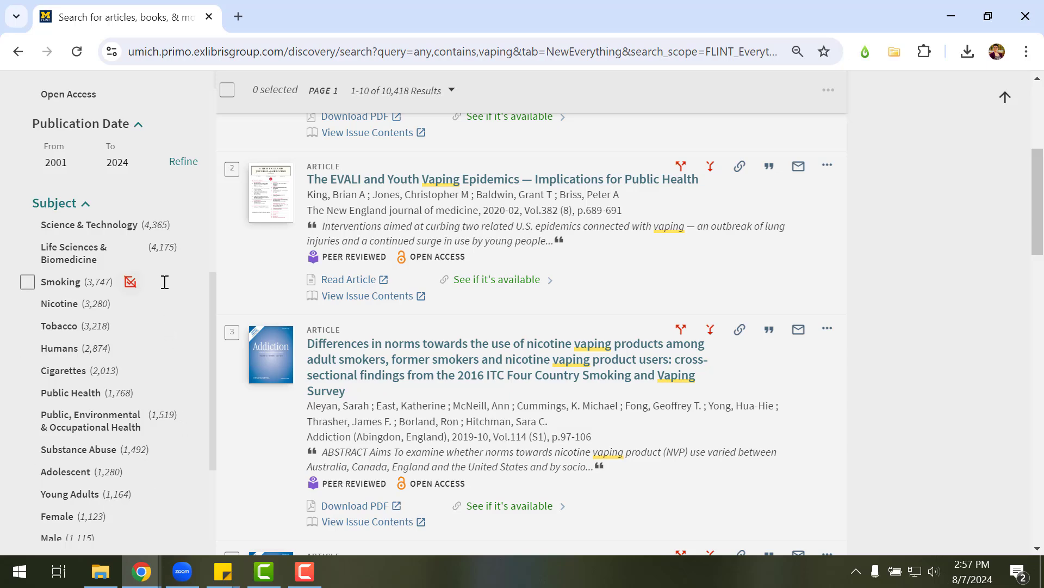
scroll(165, 281, "up", 4)
left_click(81, 446)
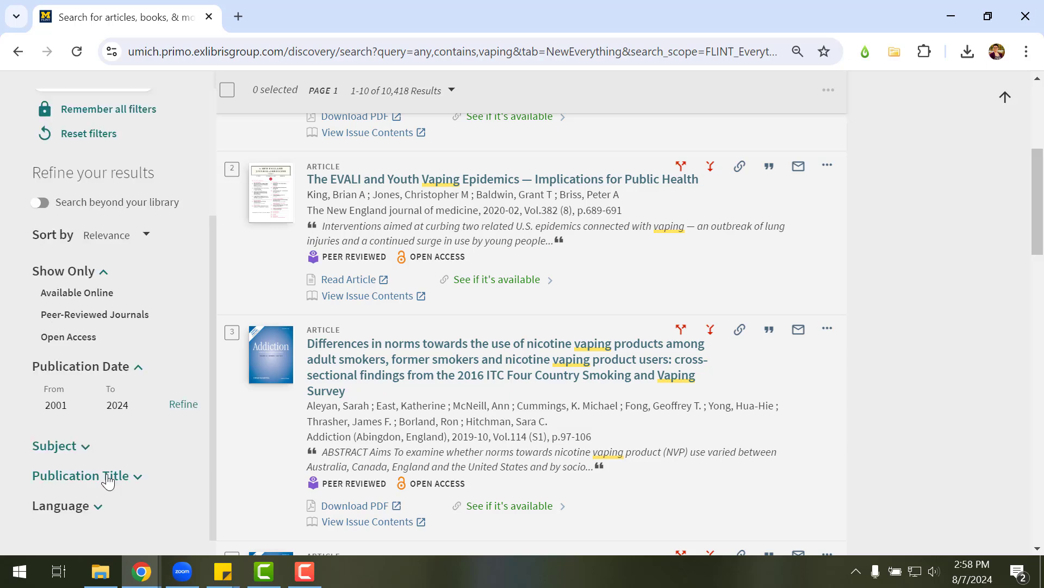
- Expand the Publication Title filter, look through its list of journals, and collapse it again
left_click(108, 479)
scroll(108, 480, "down", 3)
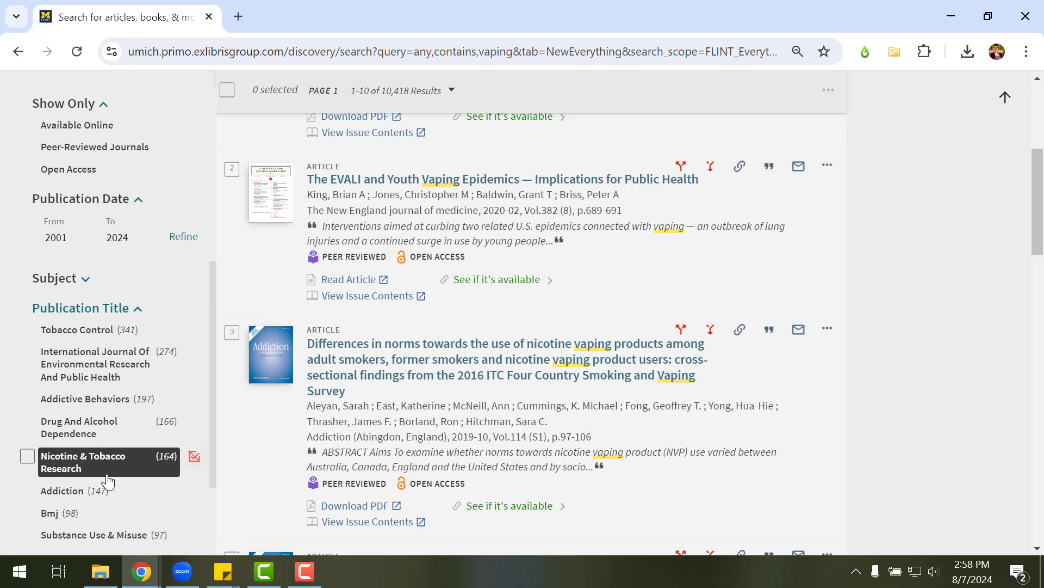
scroll(107, 480, "down", 2)
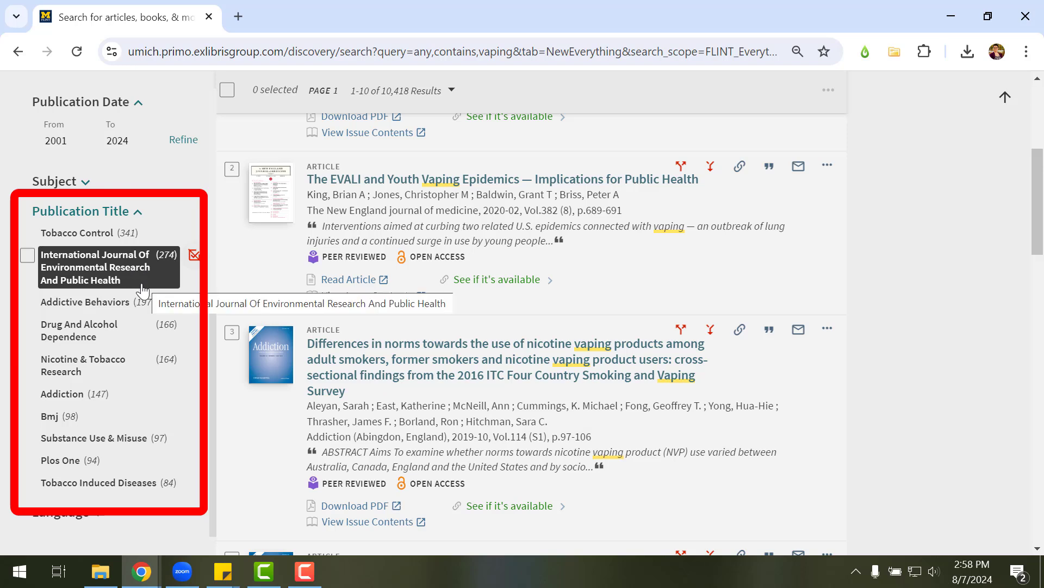
left_click(139, 212)
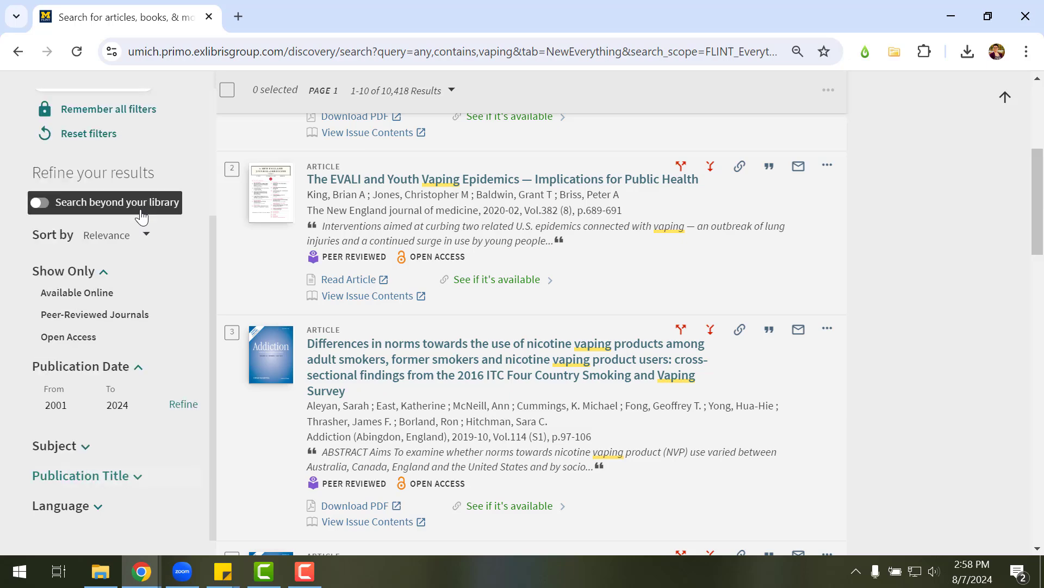
- Expand the Language filter, review the available languages, and filter the results to English
scroll(127, 375, "down", 5)
left_click(87, 507)
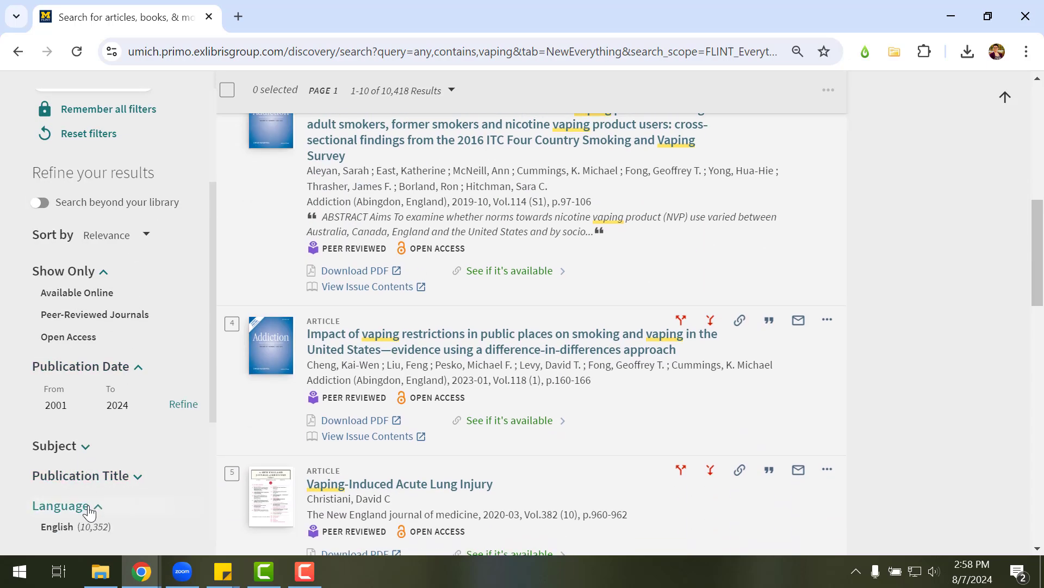
scroll(90, 511, "down", 6)
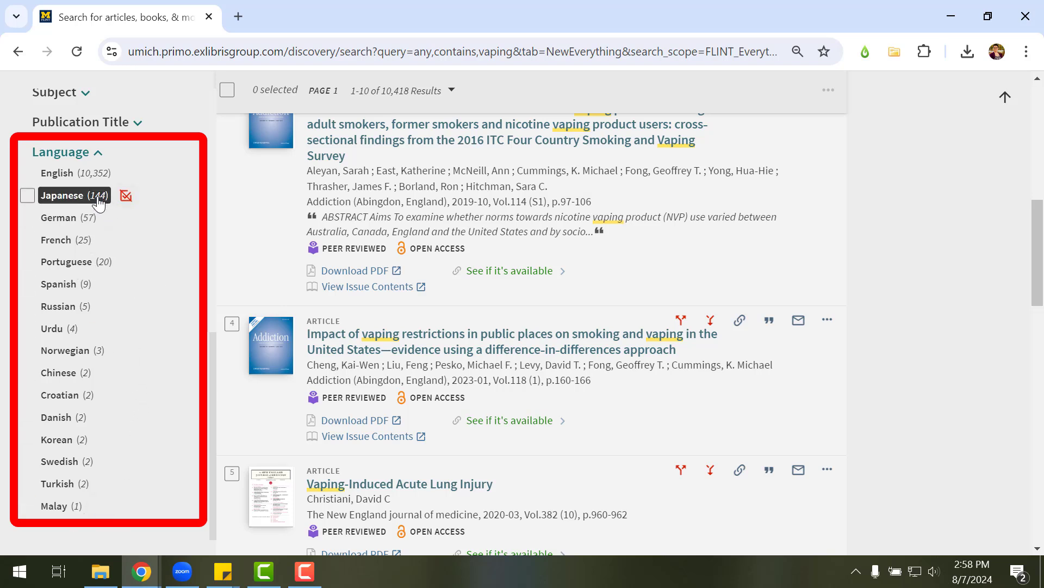
left_click(34, 174)
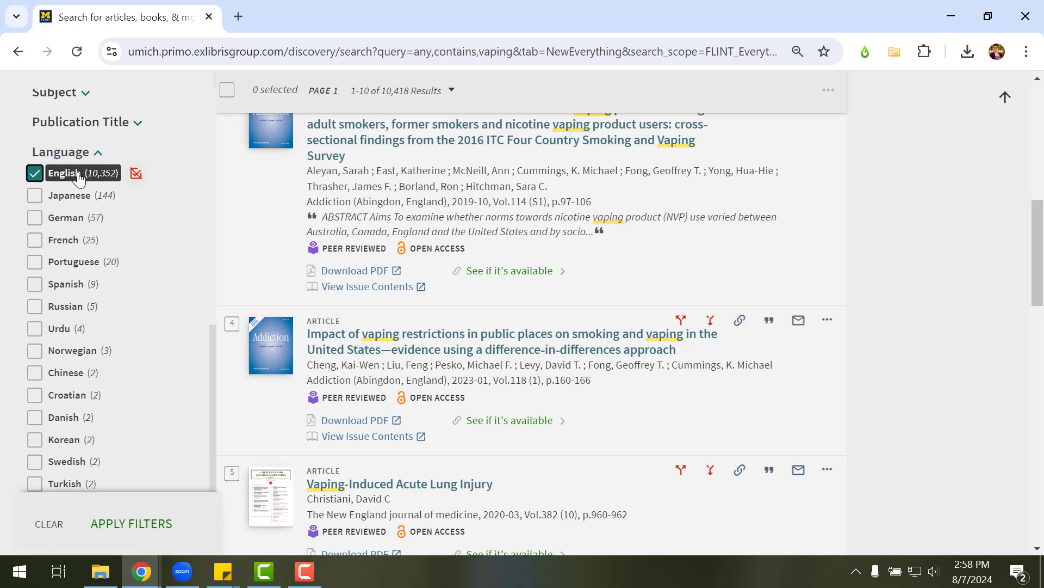
left_click(115, 525)
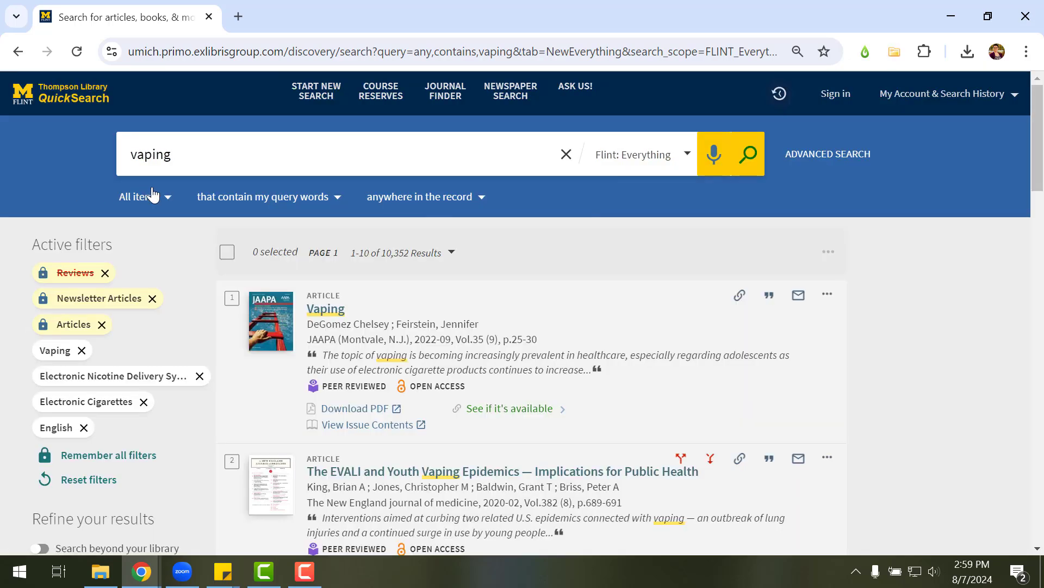
- Add the exact phrase "lung disease" to the vaping query and run the search again
left_click(223, 163)
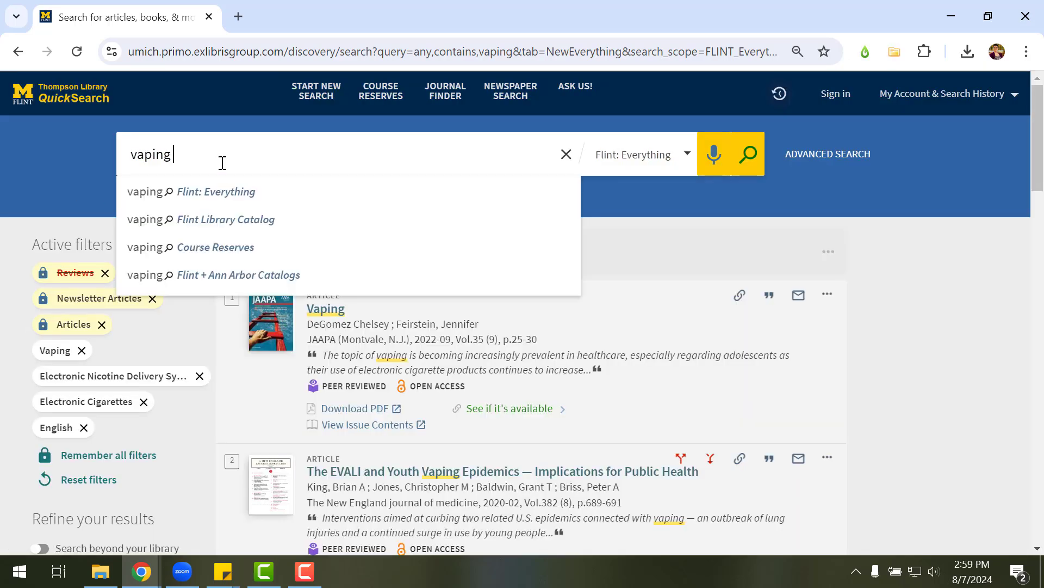
type("\"lung")
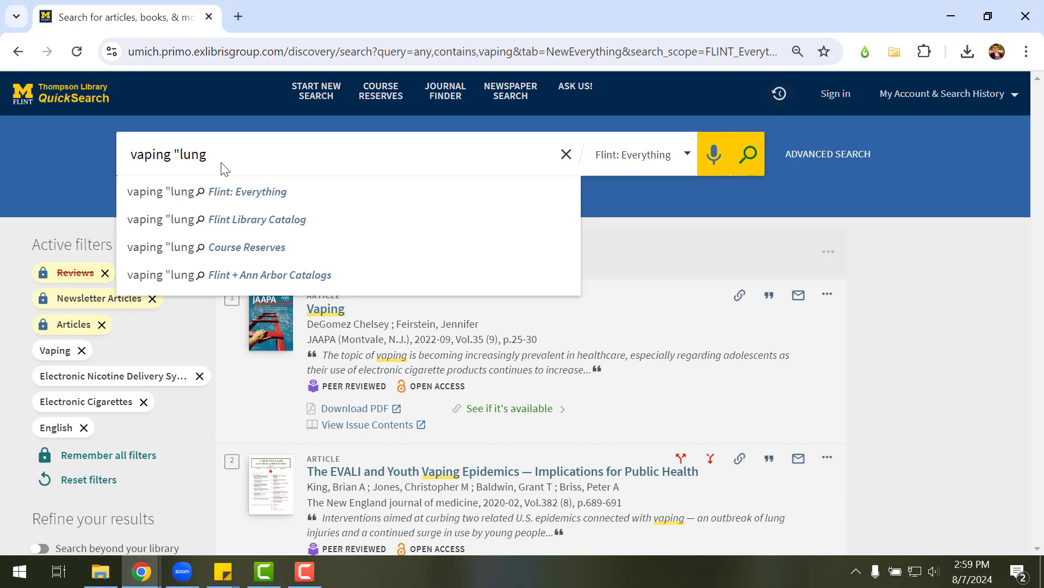
type(" disease\"")
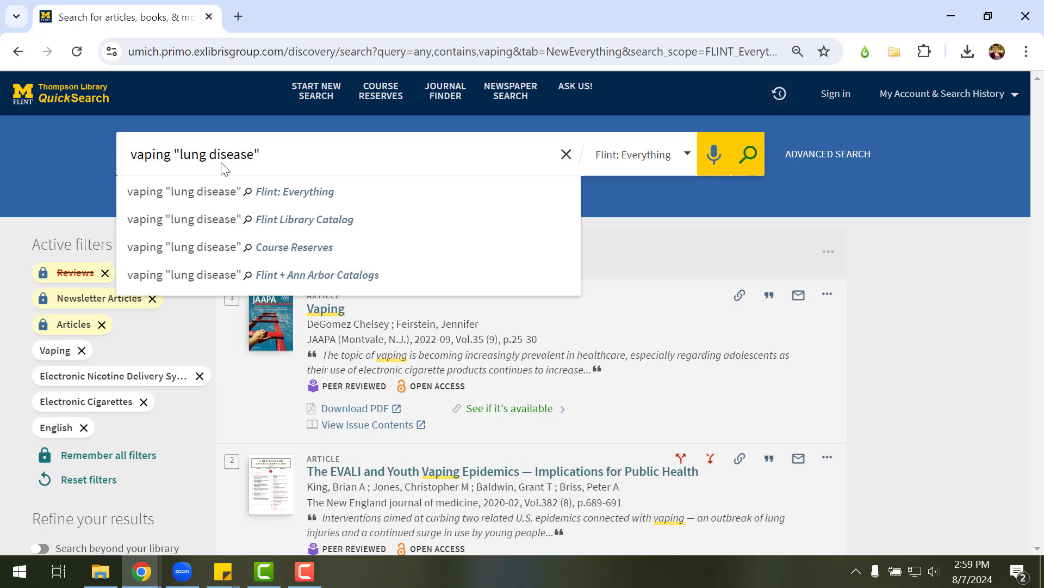
key("Return")
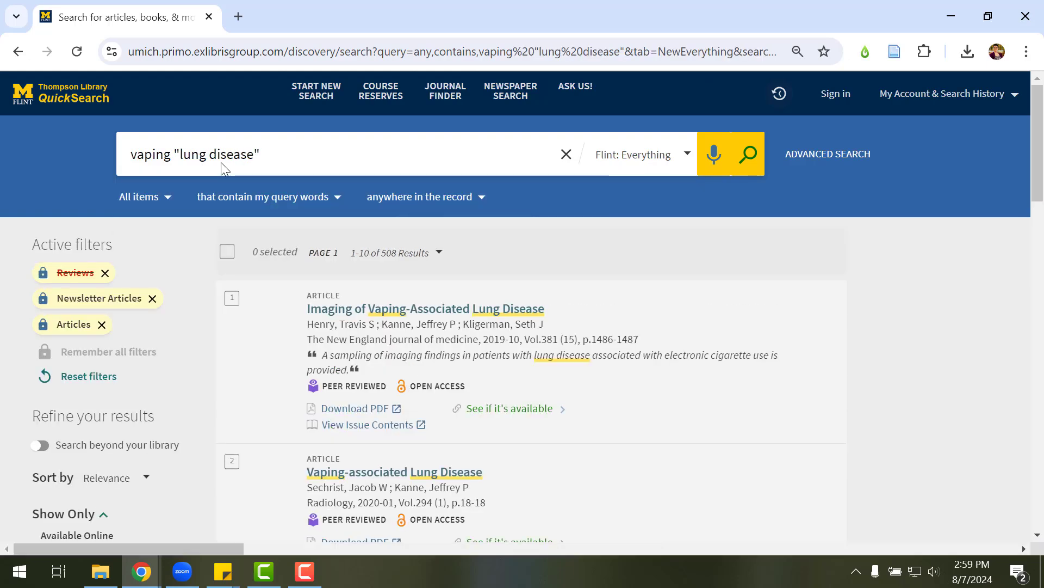